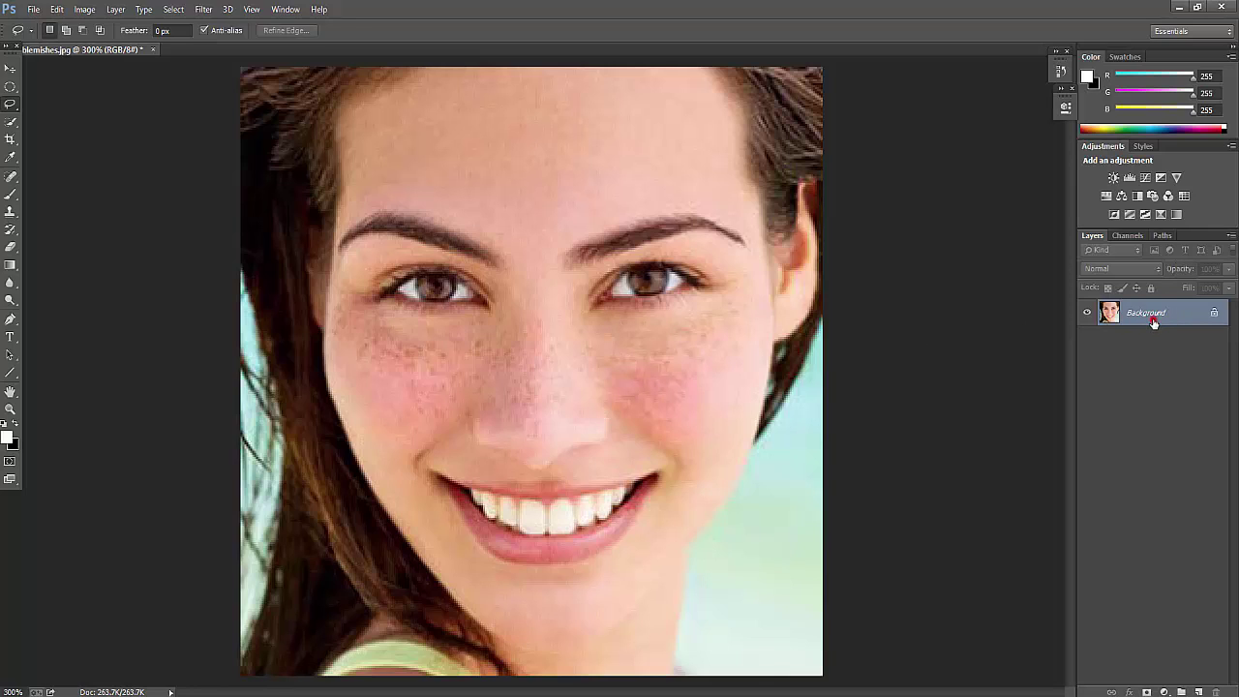
Step: Convert the Background layer to a smart object
left_click(1154, 322)
right_click(1154, 321)
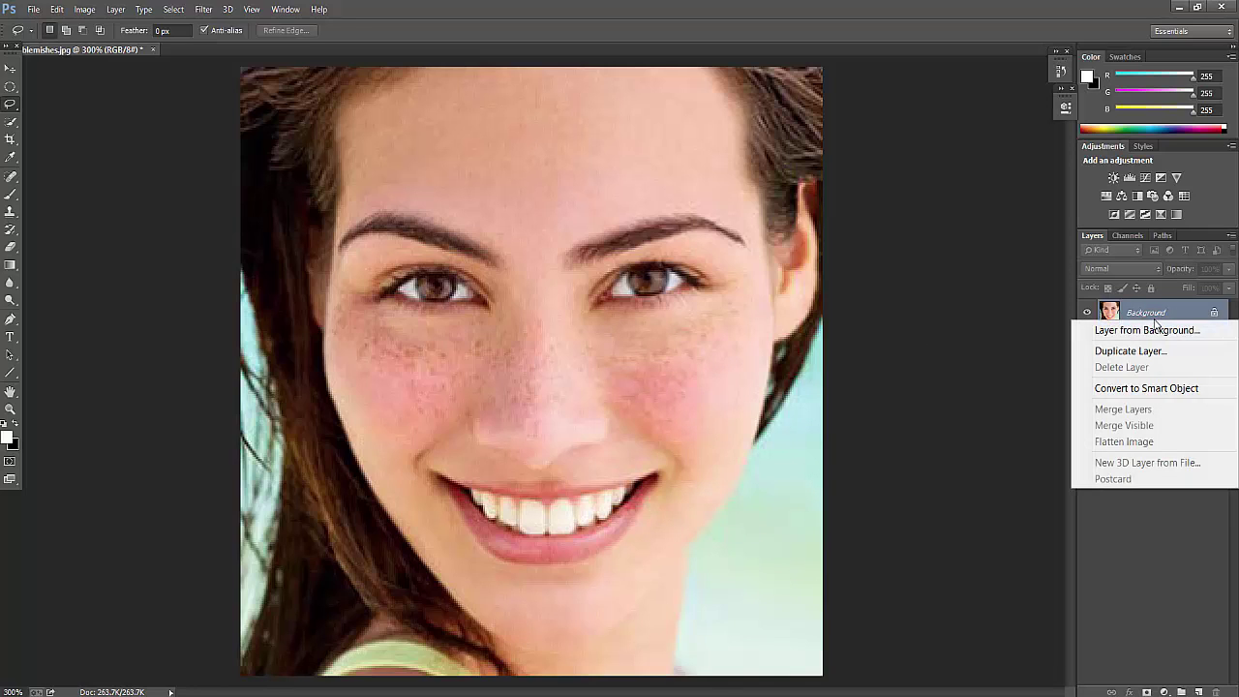
left_click(1148, 388)
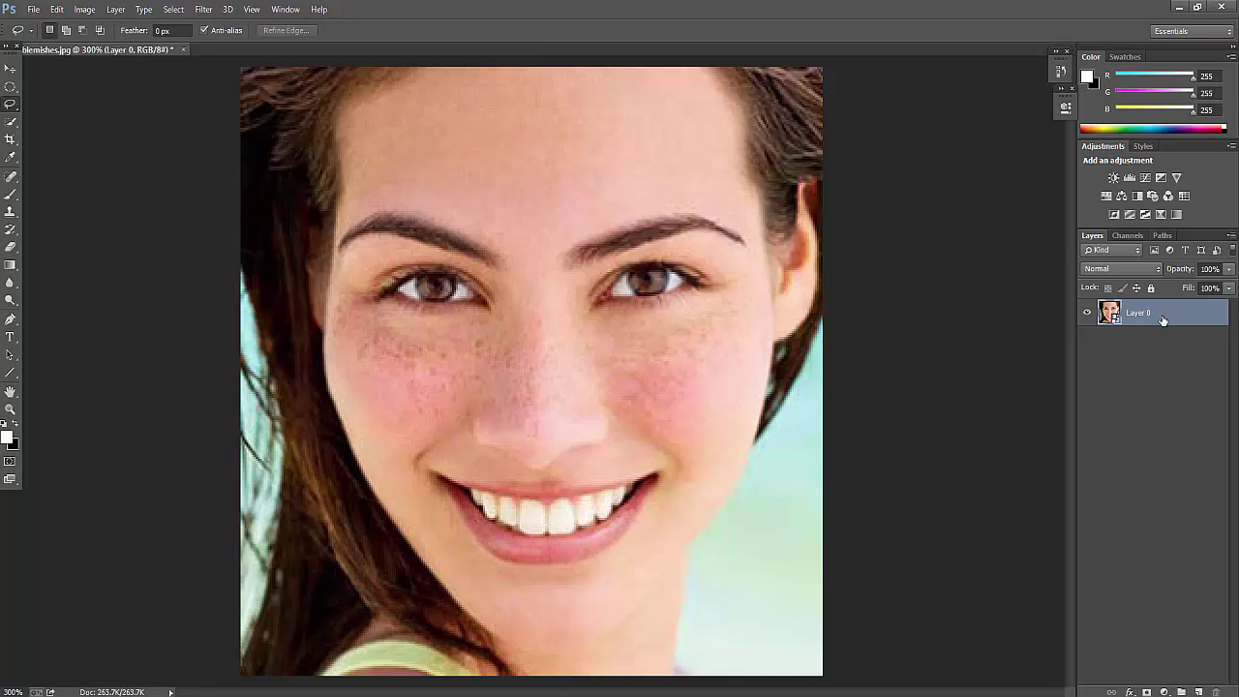
Step: Duplicate the smart object layer and name the copy "soft skin"
key("ctrl+j")
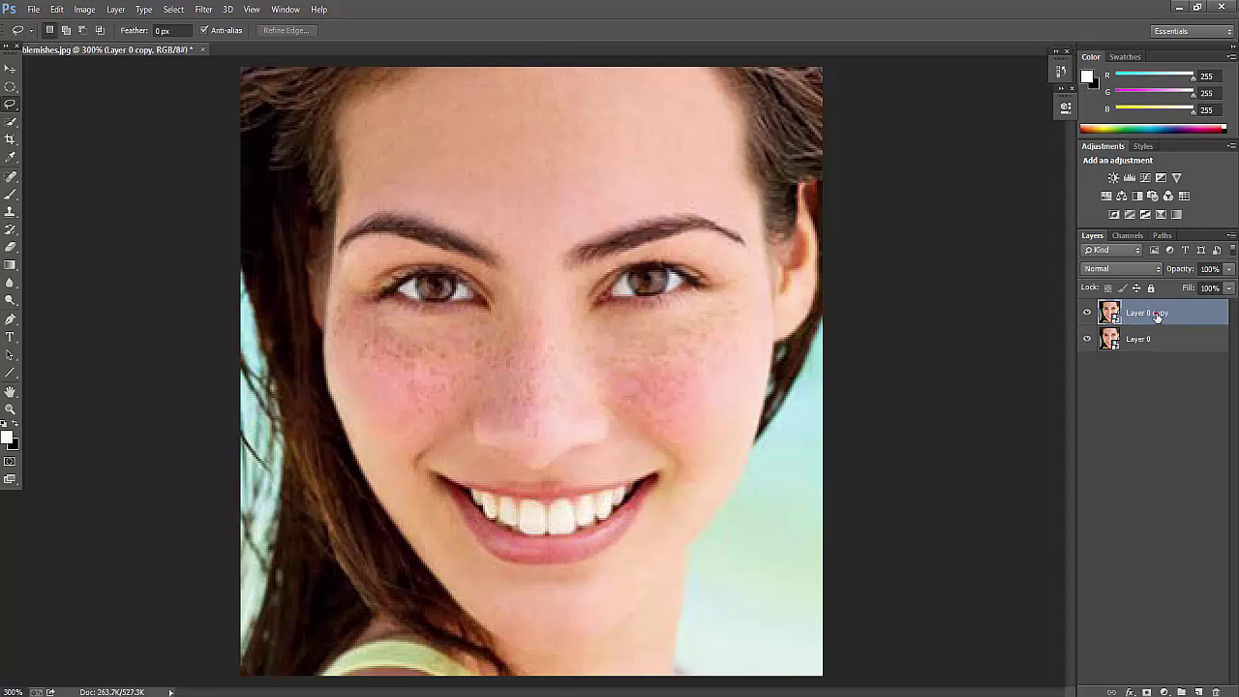
double_click(1158, 314)
type("soft skin")
key("Return")
Step: Open the Camera Raw Filter on the soft skin layer and set Clarity to -100, Temperature to +10 and Tint to +25
left_click(206, 11)
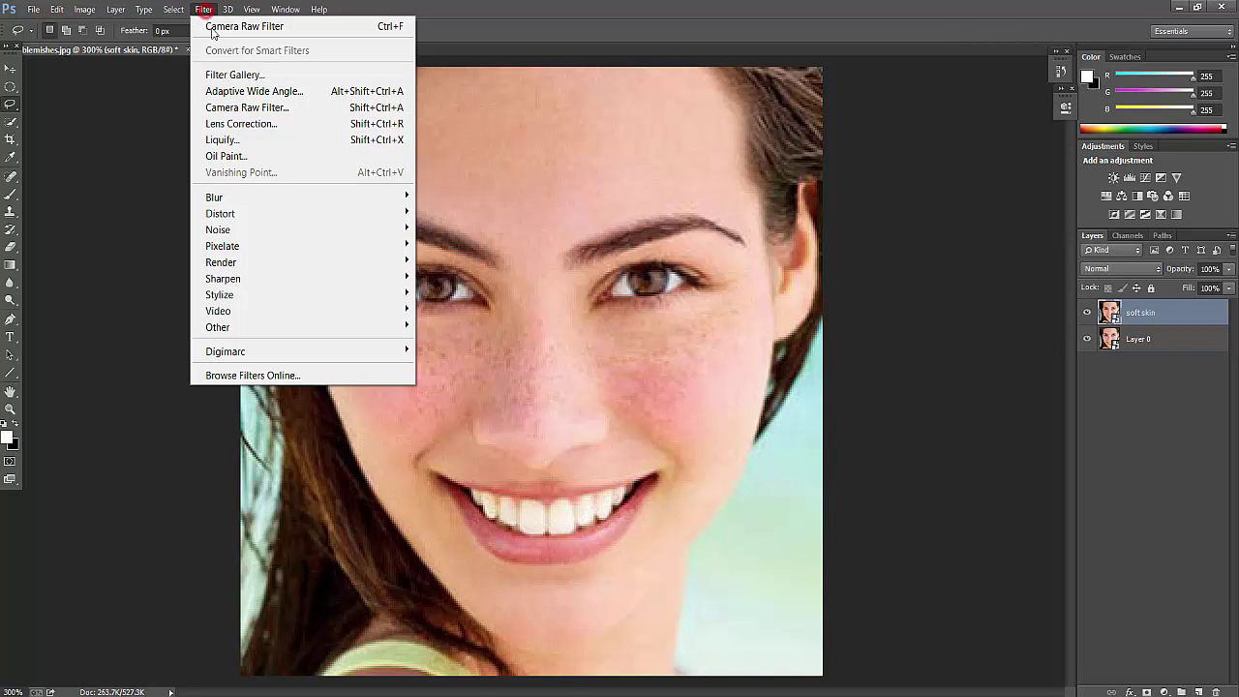
left_click(255, 111)
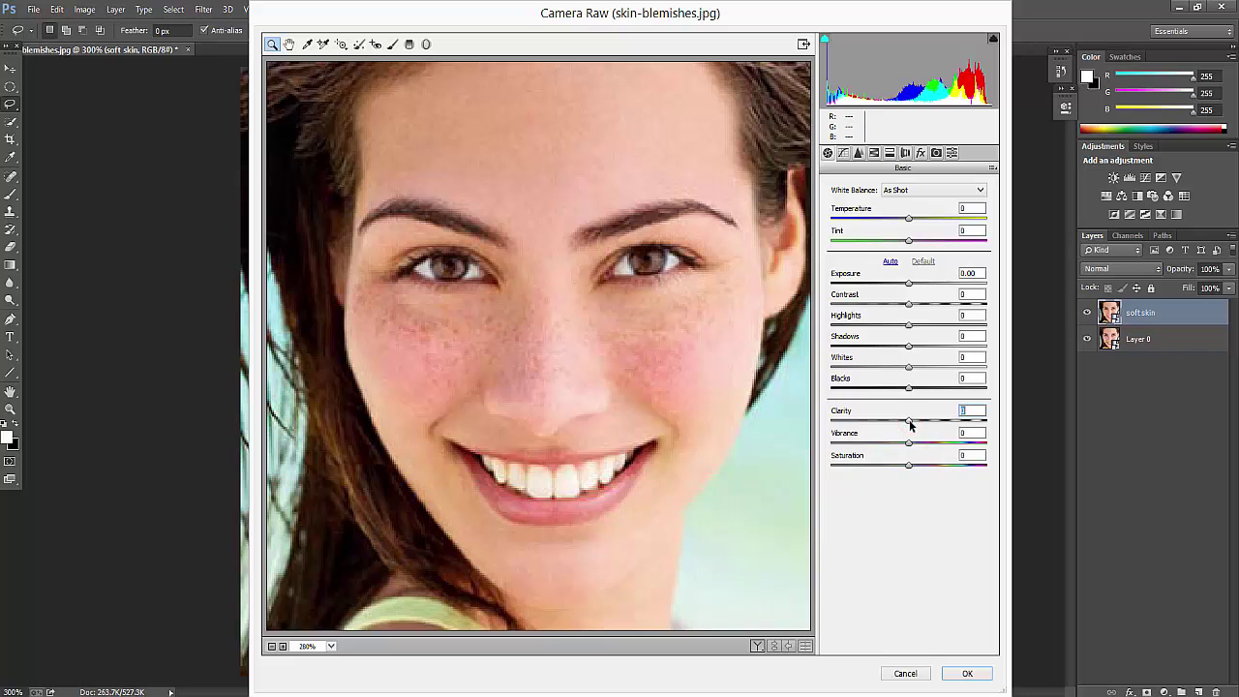
left_click_drag(910, 423, 828, 434)
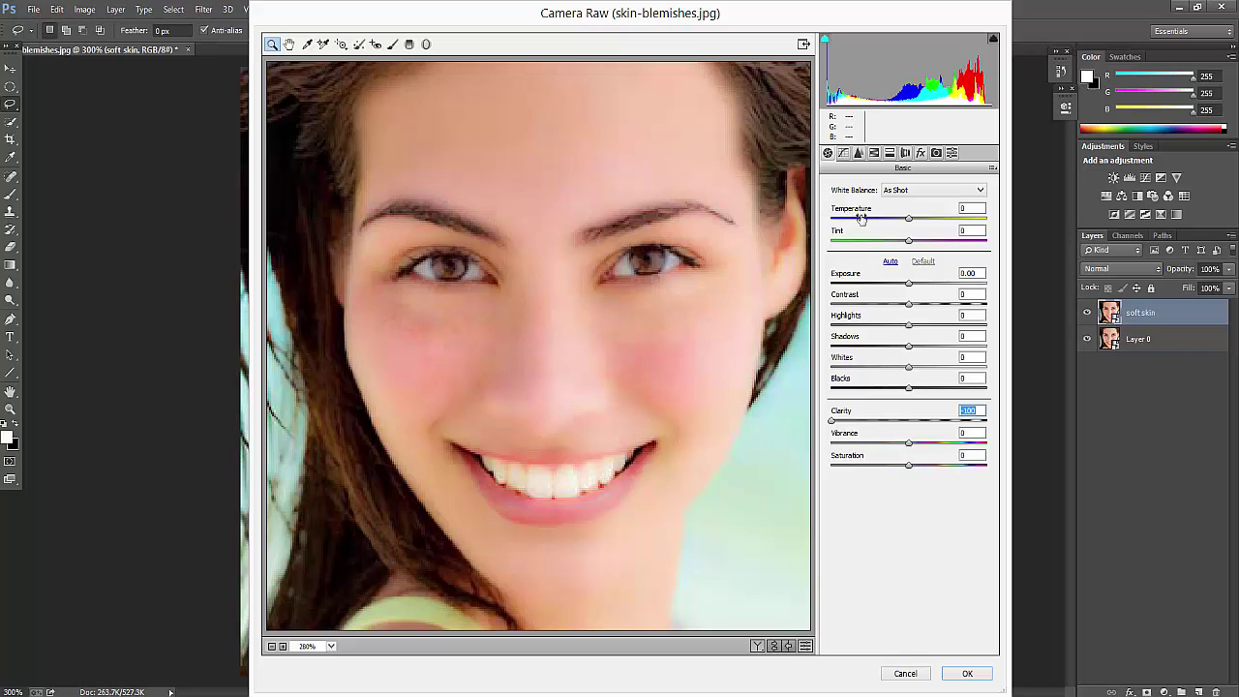
mouse_move(908, 223)
left_mouse_down()
mouse_move(859, 208)
mouse_move(840, 235)
mouse_move(856, 229)
left_mouse_up()
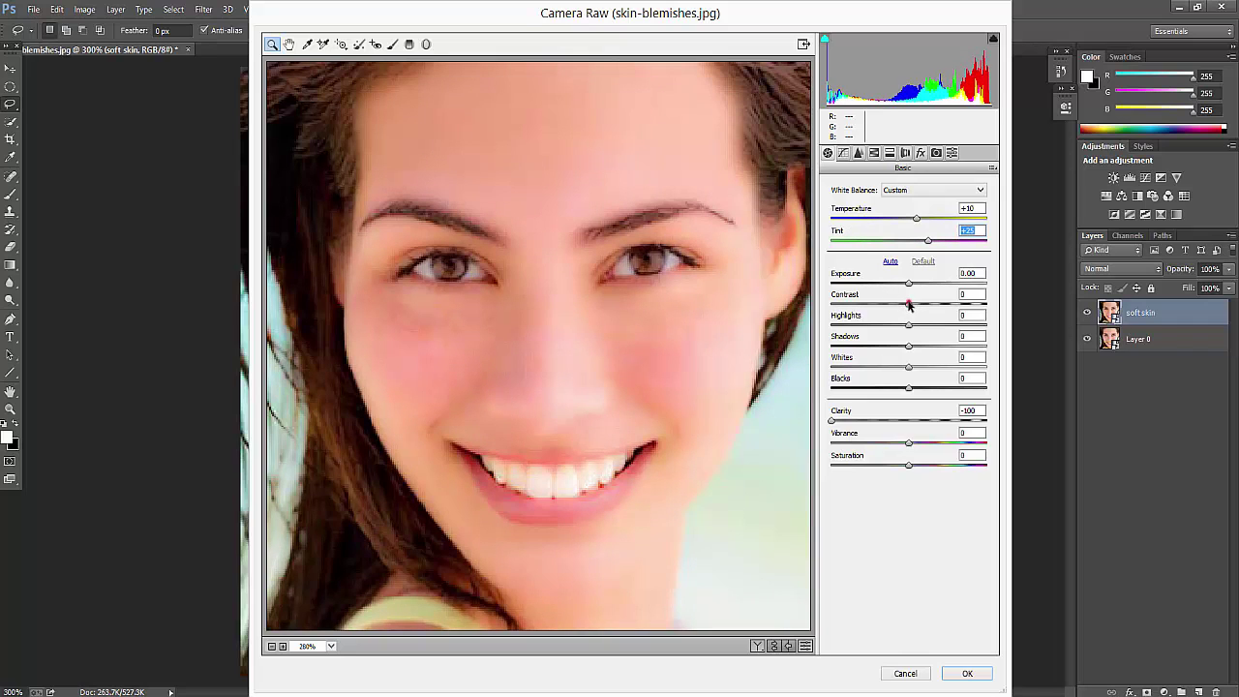
Step: Try a contrast change and the automatic tone adjustment, and restore the default tone values
mouse_move(908, 304)
left_mouse_down()
mouse_move(896, 291)
mouse_move(909, 288)
left_mouse_up()
left_click(890, 262)
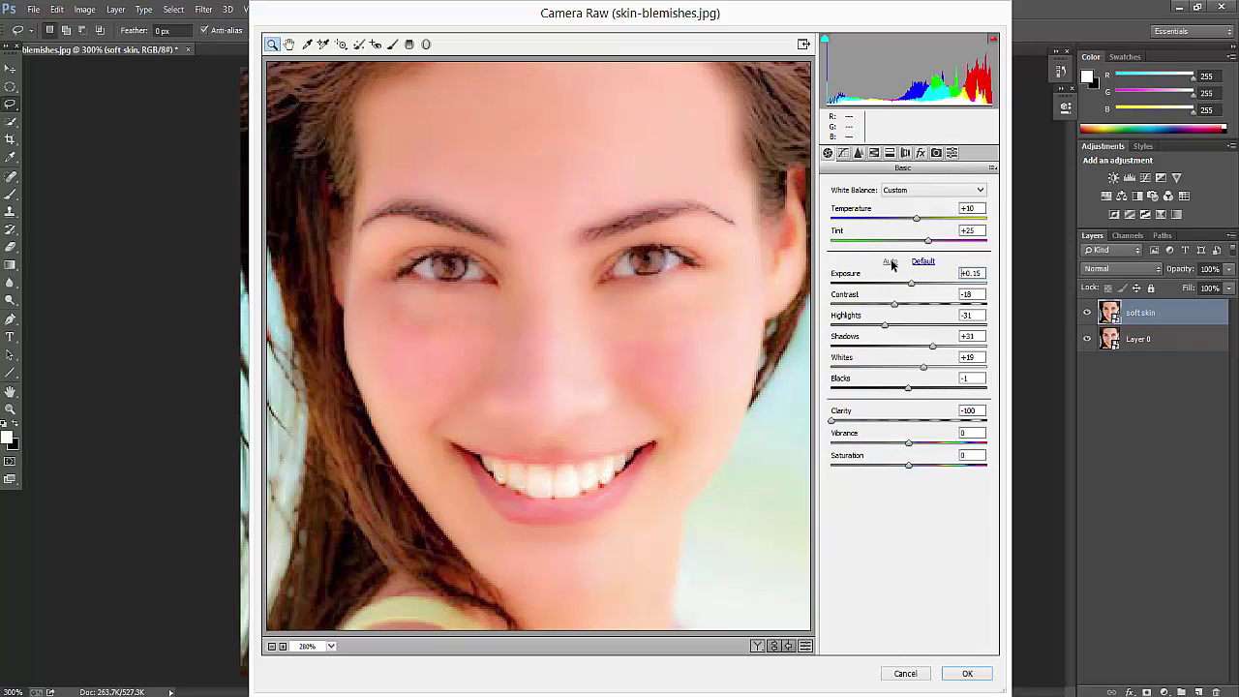
left_click(921, 261)
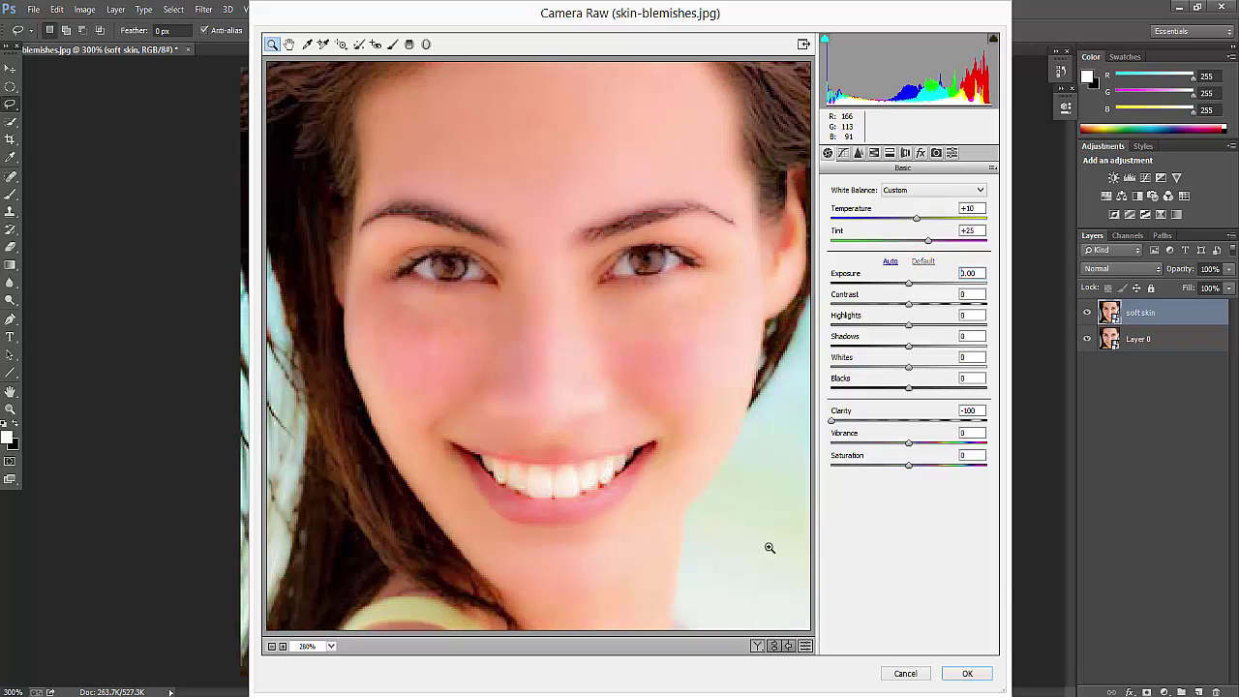
Step: Apply the Camera Raw adjustments to the soft skin layer and check the softened face
left_click(966, 674)
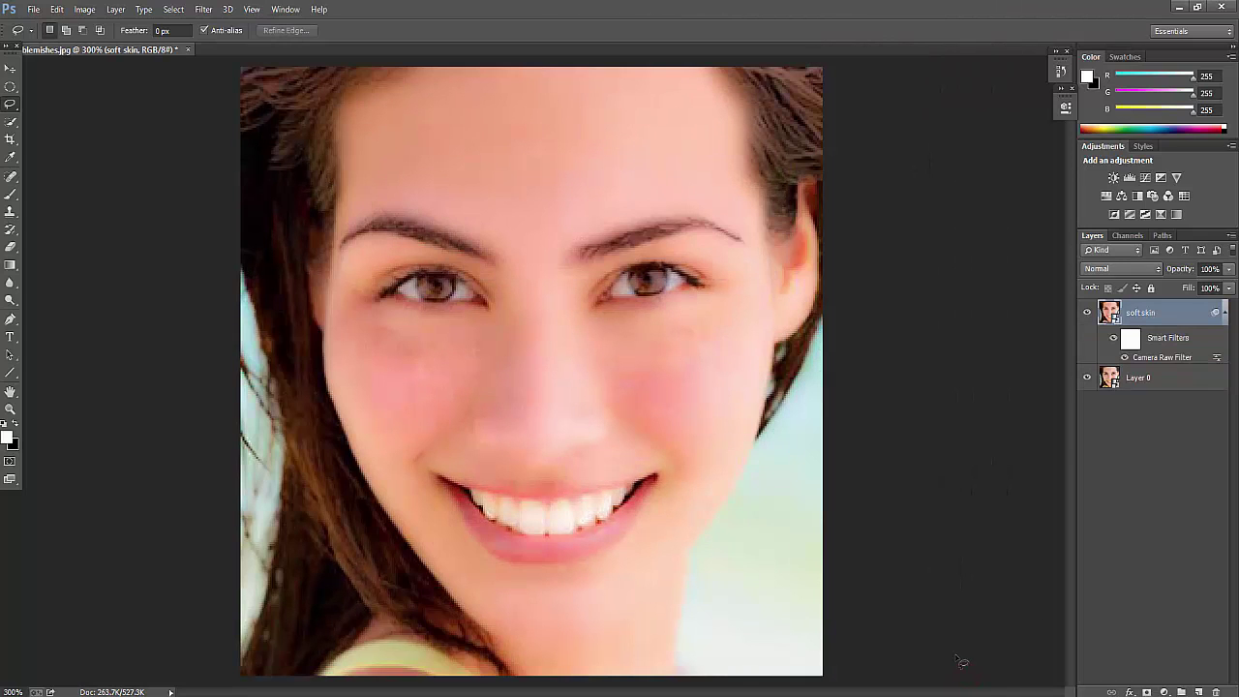
key("ctrl+minus")
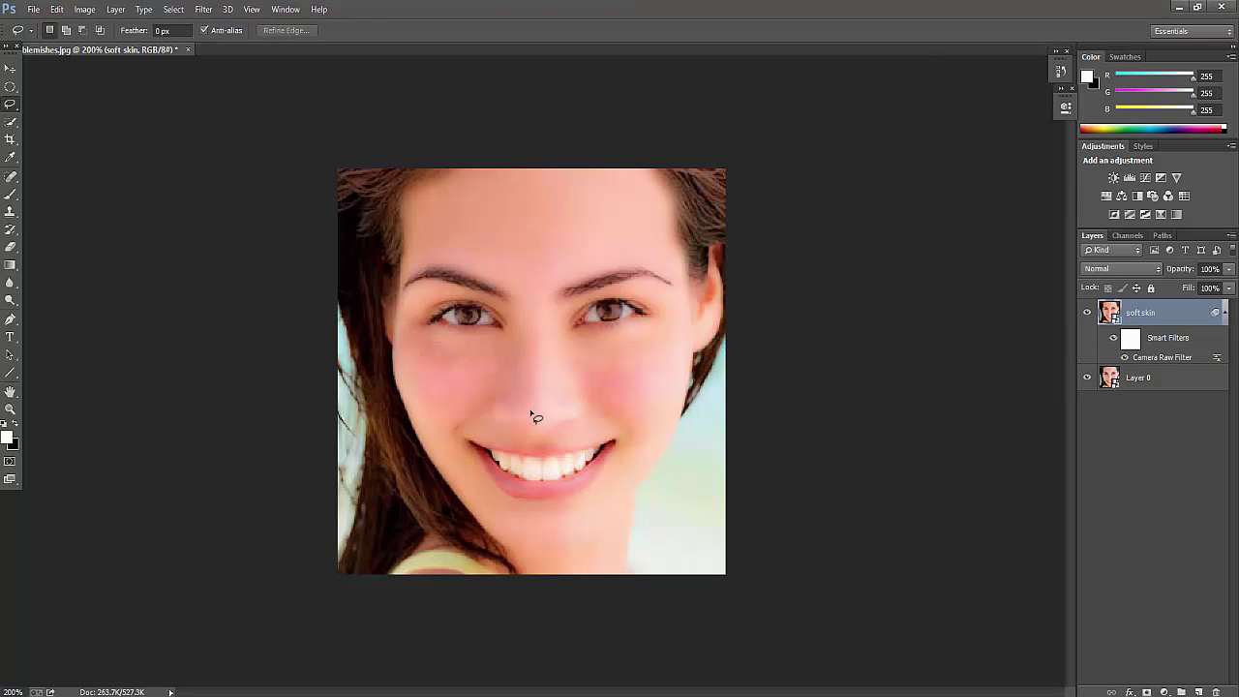
key("ctrl+plus")
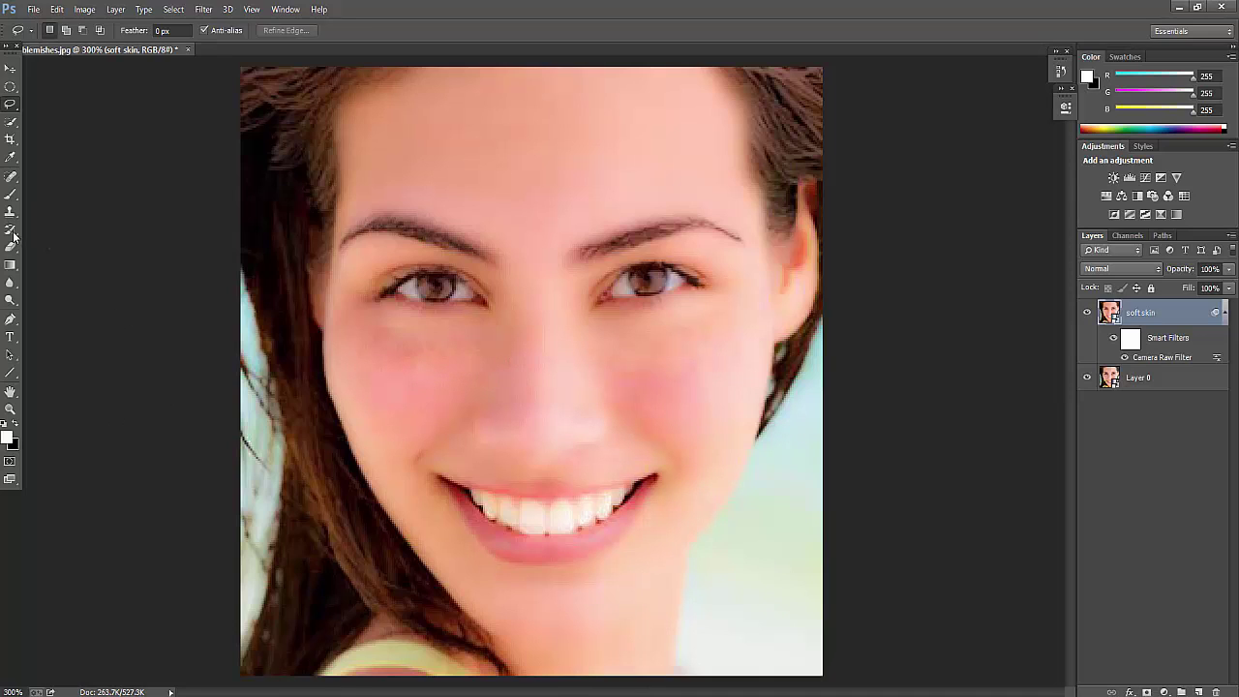
Step: Choose the Brush tool at 77% opacity and add a black layer mask to the soft skin layer
left_click(11, 195)
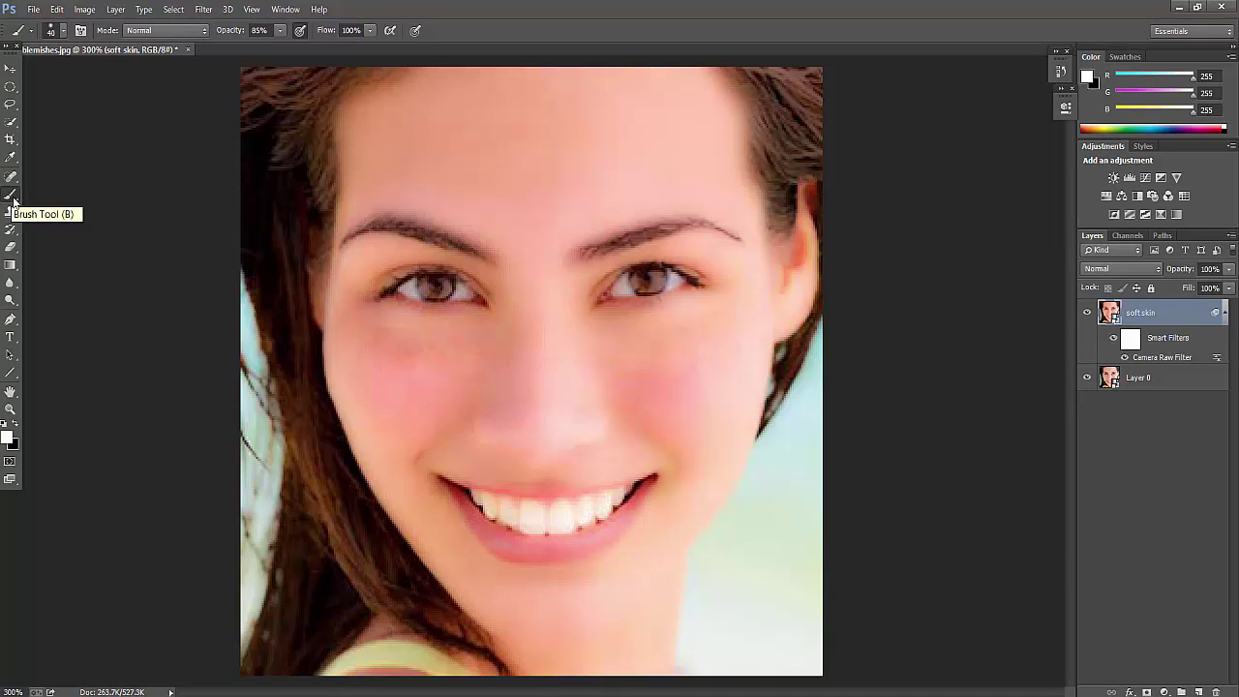
left_click(11, 229)
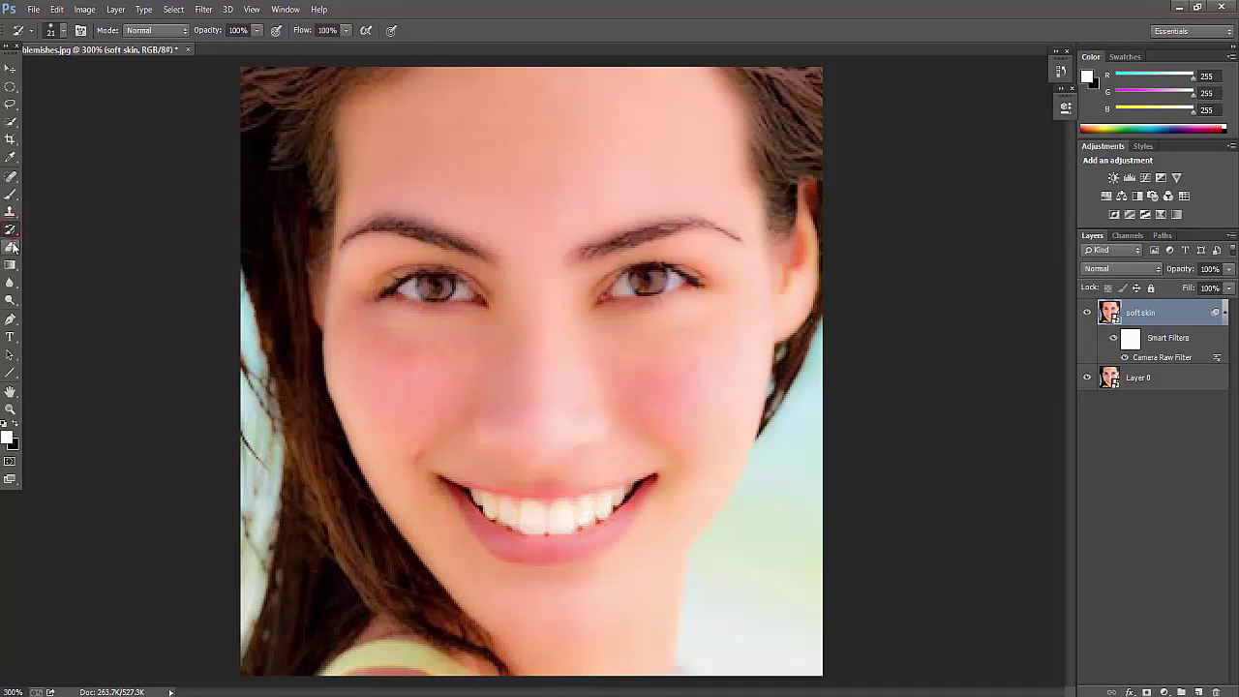
left_click(10, 229)
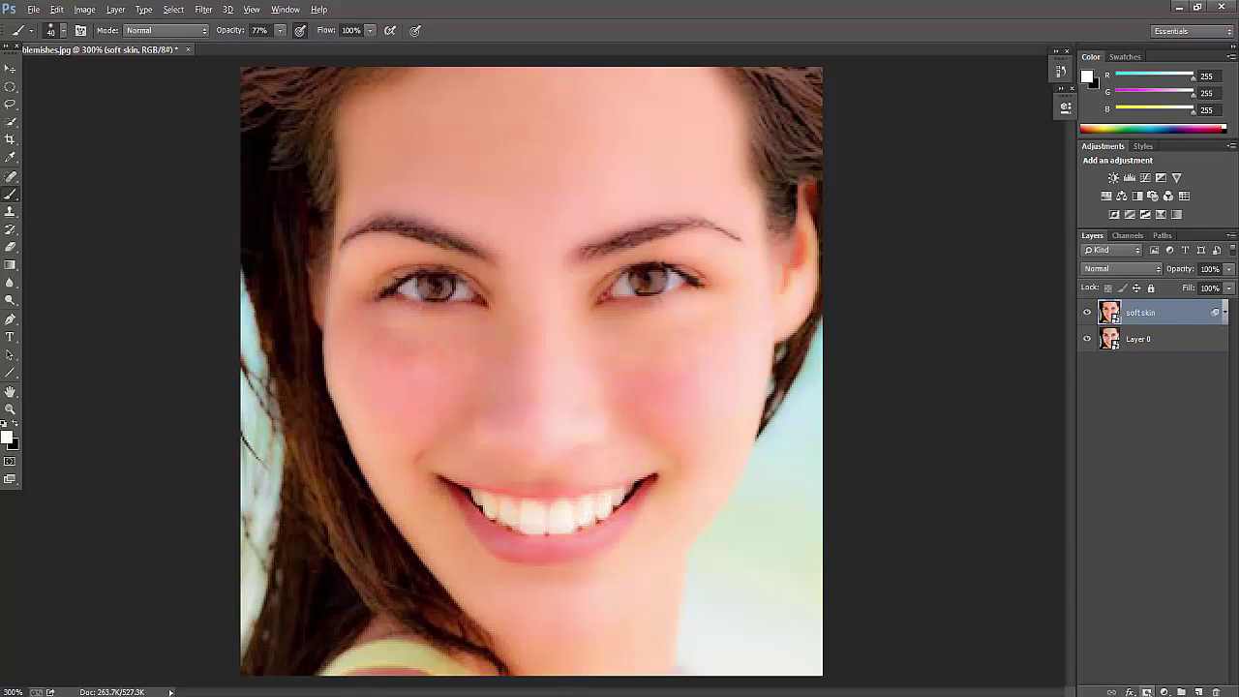
left_click(1147, 692, "alt")
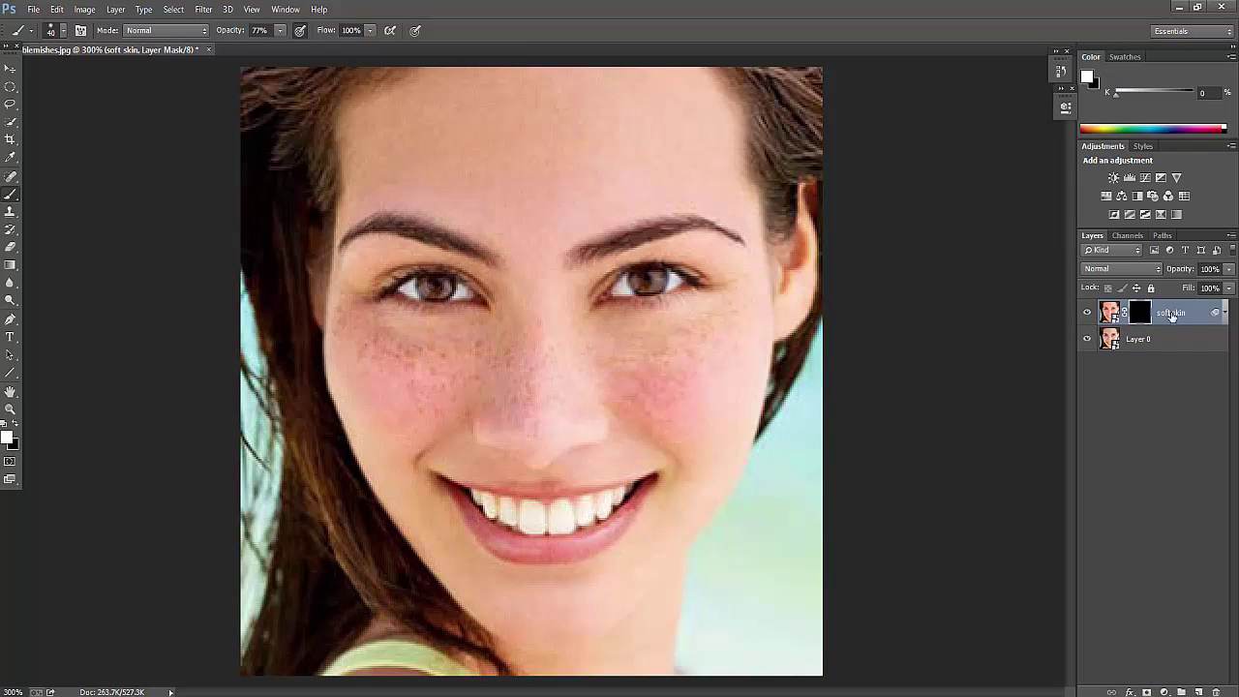
left_click(1226, 313)
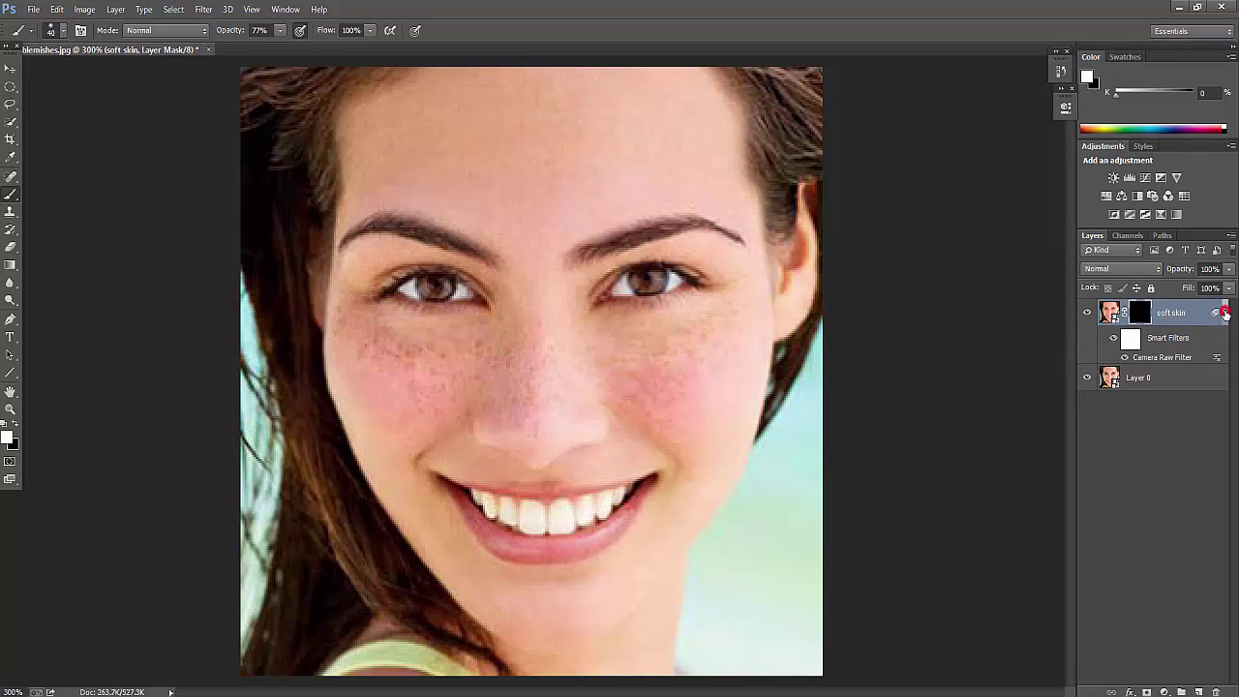
left_click(1226, 313)
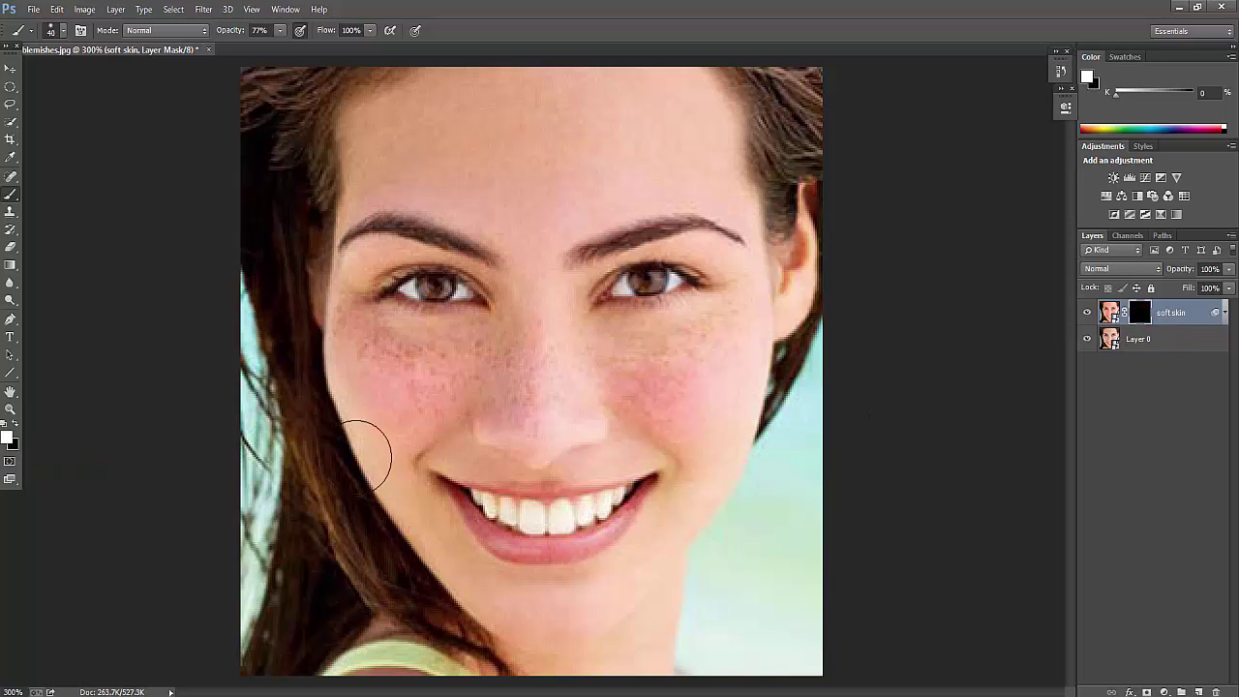
Step: Paint white on the soft skin mask over the cheeks, nose and forehead, lowering the brush opacity to 31% for the final strokes
mouse_move(380, 368)
left_mouse_down()
mouse_move(444, 384)
mouse_move(485, 371)
mouse_move(451, 377)
mouse_move(357, 345)
mouse_move(539, 371)
mouse_move(461, 375)
mouse_move(449, 378)
mouse_move(486, 384)
mouse_move(413, 397)
mouse_move(411, 372)
mouse_move(533, 355)
mouse_move(647, 382)
mouse_move(620, 385)
mouse_move(713, 365)
mouse_move(716, 350)
mouse_move(649, 361)
mouse_move(738, 330)
mouse_move(696, 361)
mouse_move(580, 372)
mouse_move(520, 243)
mouse_move(542, 155)
mouse_move(417, 146)
mouse_move(579, 114)
mouse_move(455, 95)
mouse_move(407, 132)
mouse_move(385, 128)
mouse_move(382, 145)
mouse_move(500, 180)
mouse_move(576, 179)
mouse_move(517, 195)
mouse_move(644, 165)
mouse_move(661, 121)
mouse_move(593, 90)
mouse_move(448, 104)
mouse_move(369, 166)
mouse_move(763, 186)
mouse_move(680, 201)
mouse_move(440, 103)
left_mouse_up()
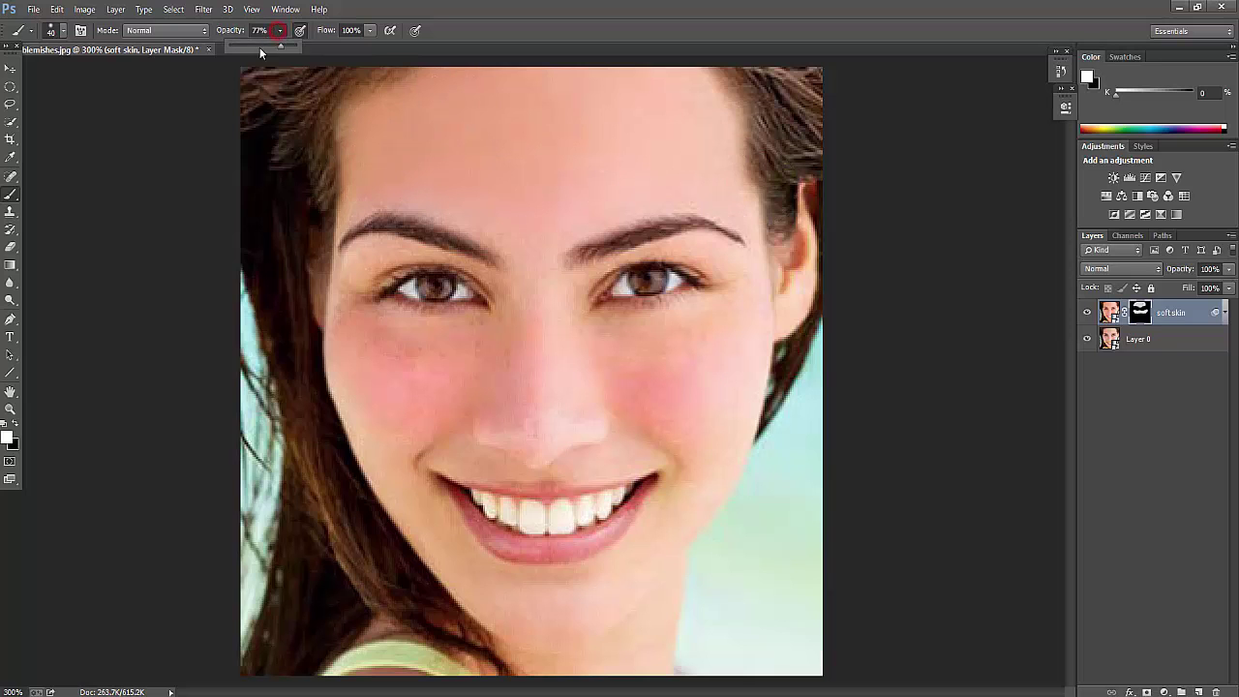
left_click_drag(260, 49, 254, 44)
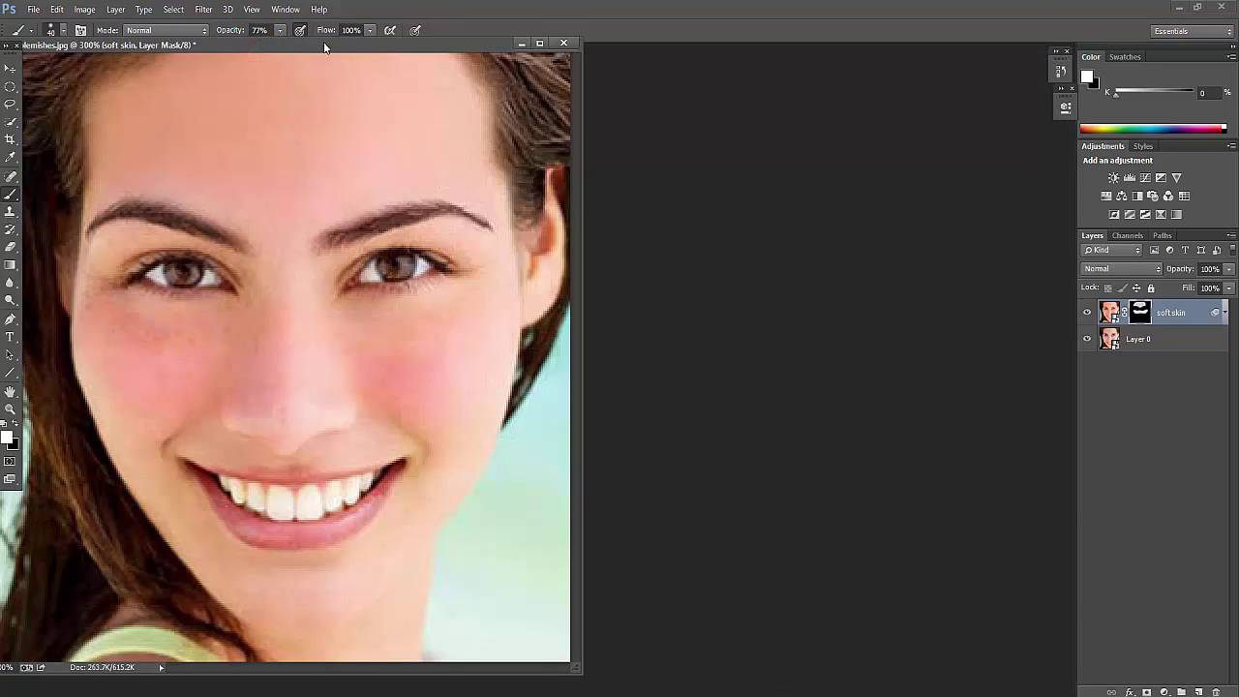
left_click(539, 42)
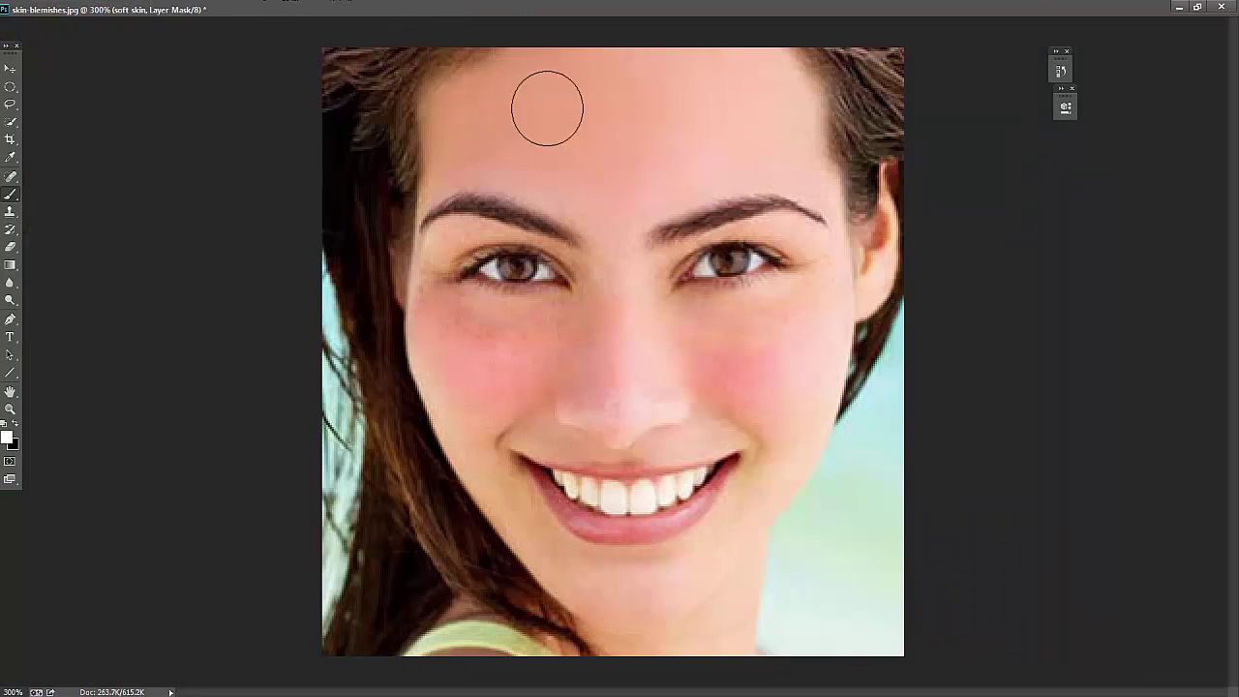
left_click(1196, 7)
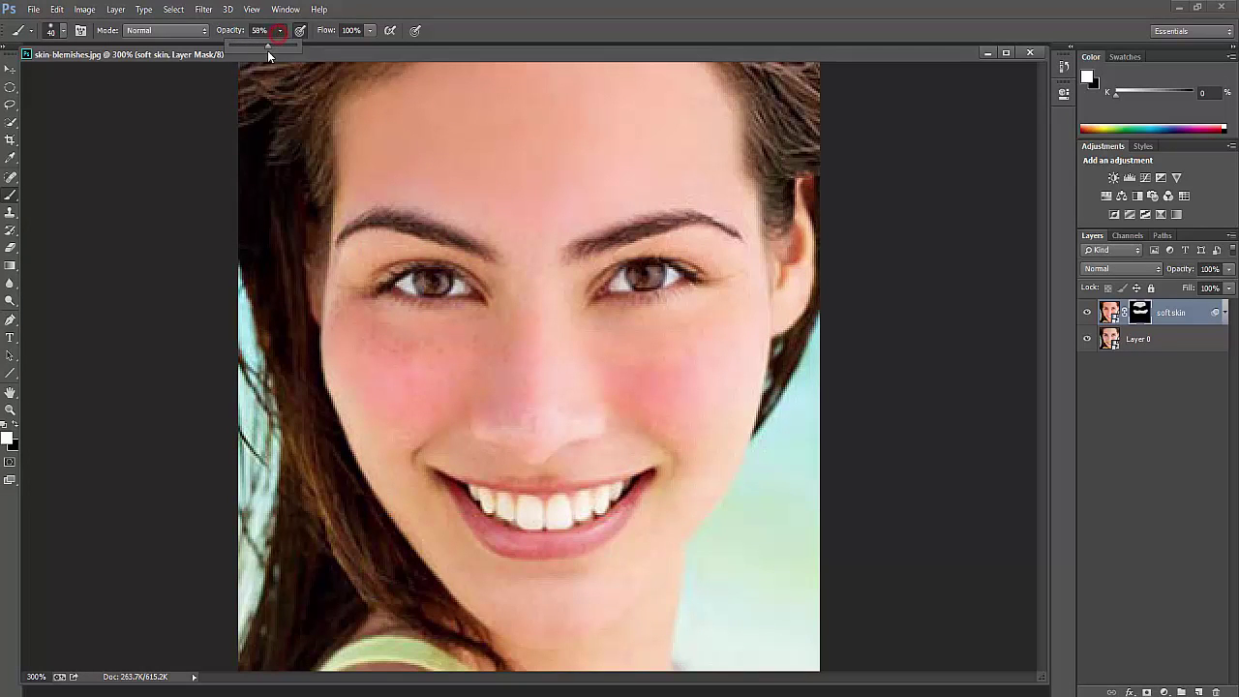
left_click_drag(249, 50, 247, 50)
left_click(393, 355)
left_click(556, 138)
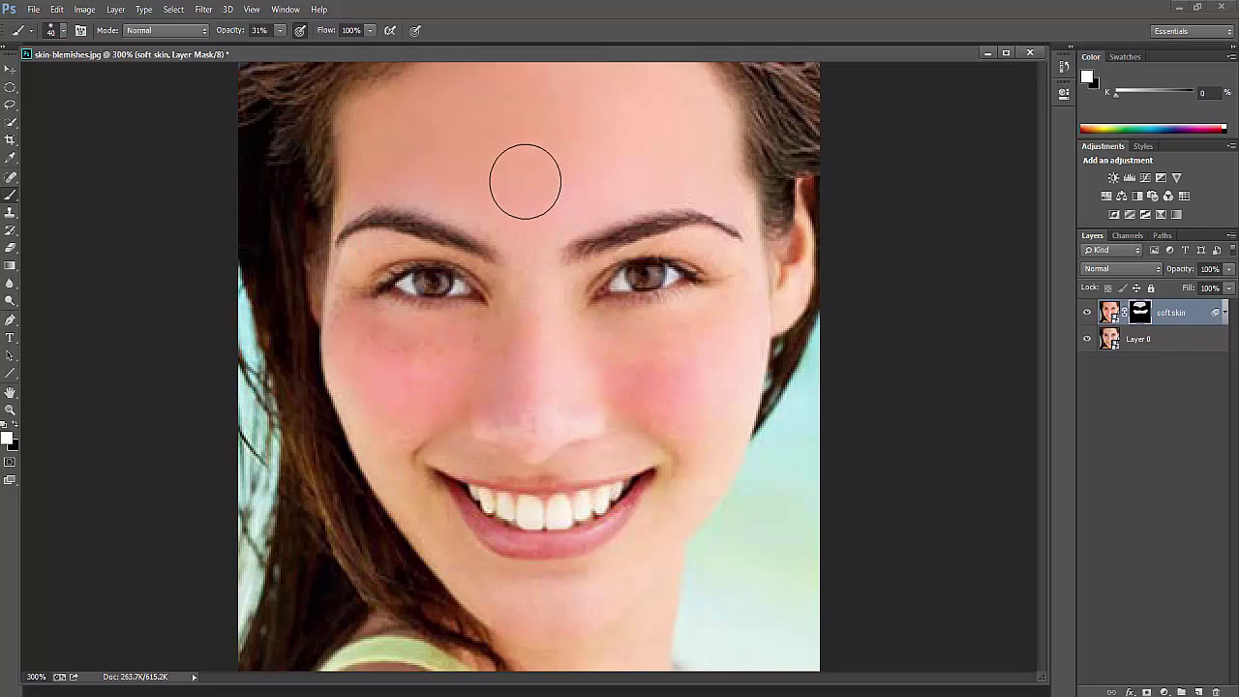
Step: Reduce the brush size to 9 px and paint the mask between the eyebrows
key("bracketleft")
key("bracketleft")
key("bracketleft")
key("bracketleft")
left_click(531, 231)
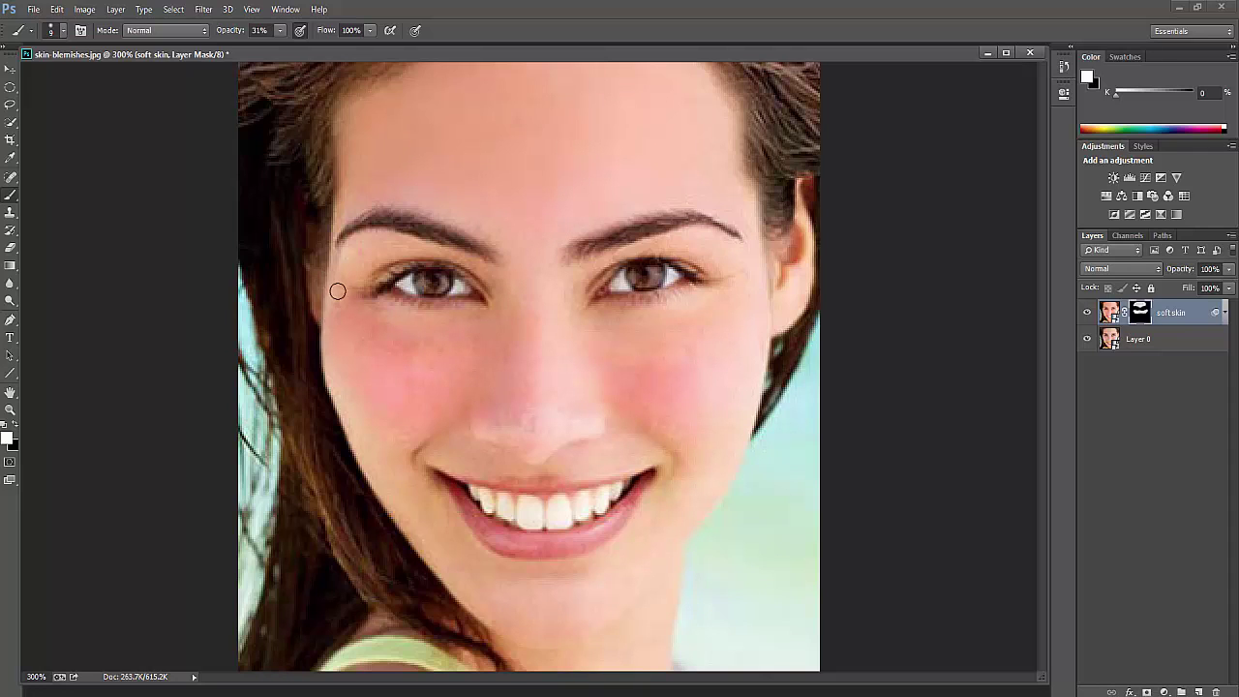
Step: Raise the brush opacity to 71% and paint the mask along the outer cheeks, below the eyebrow and down the nose bridge
left_click(279, 33)
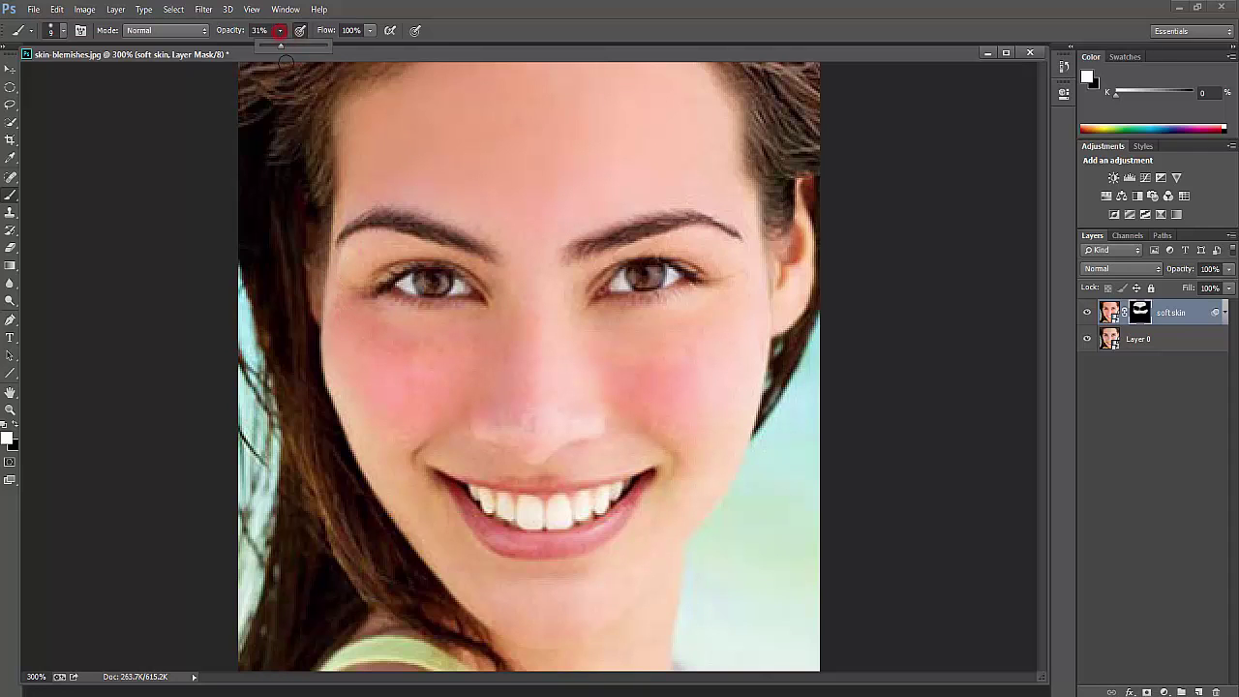
left_click(338, 326)
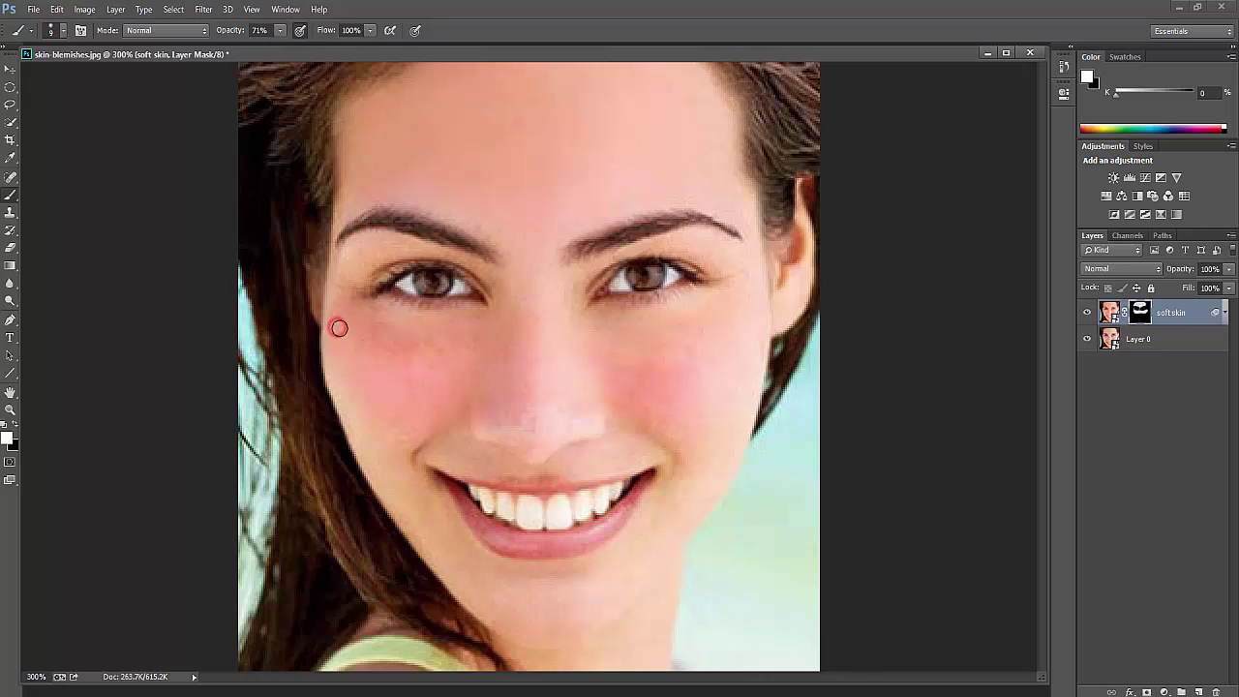
left_click(361, 252)
left_click(533, 251)
left_click_drag(545, 288, 577, 416)
left_click(534, 338)
left_click(574, 360)
left_click(765, 318)
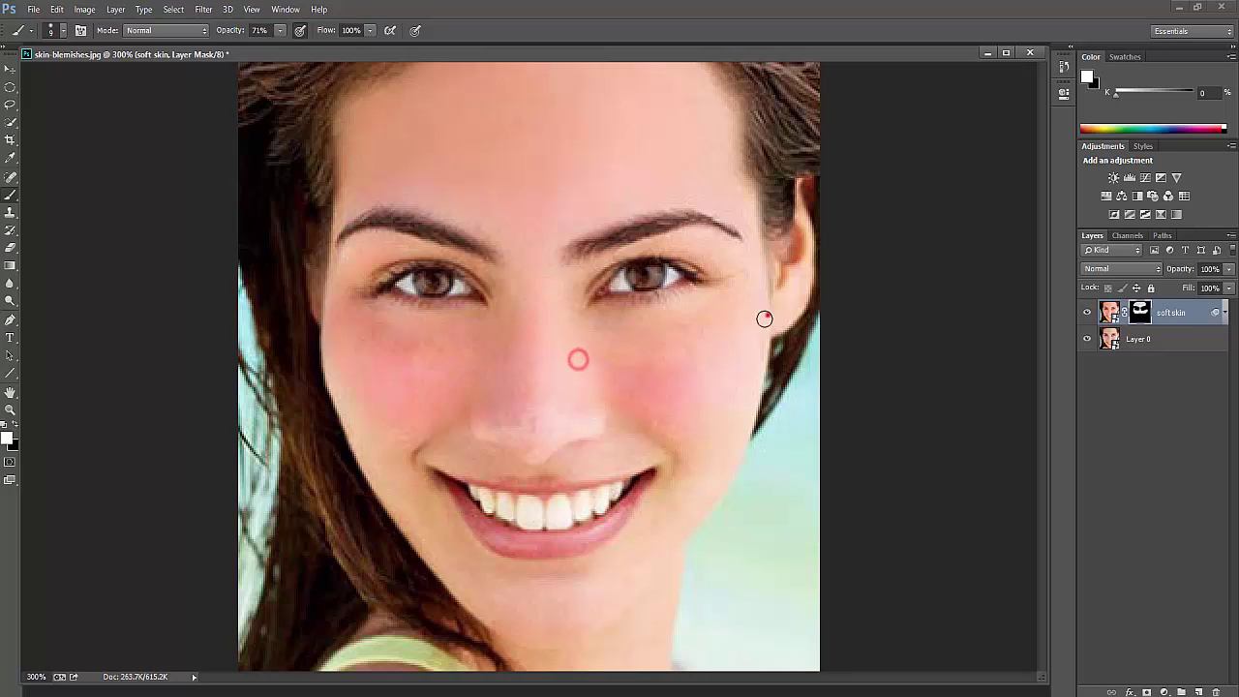
Step: Paint the mask in white over the nose tip, lower cheeks, jawline, smile lines and the skin above the upper lip
left_click(551, 416)
left_click(381, 452)
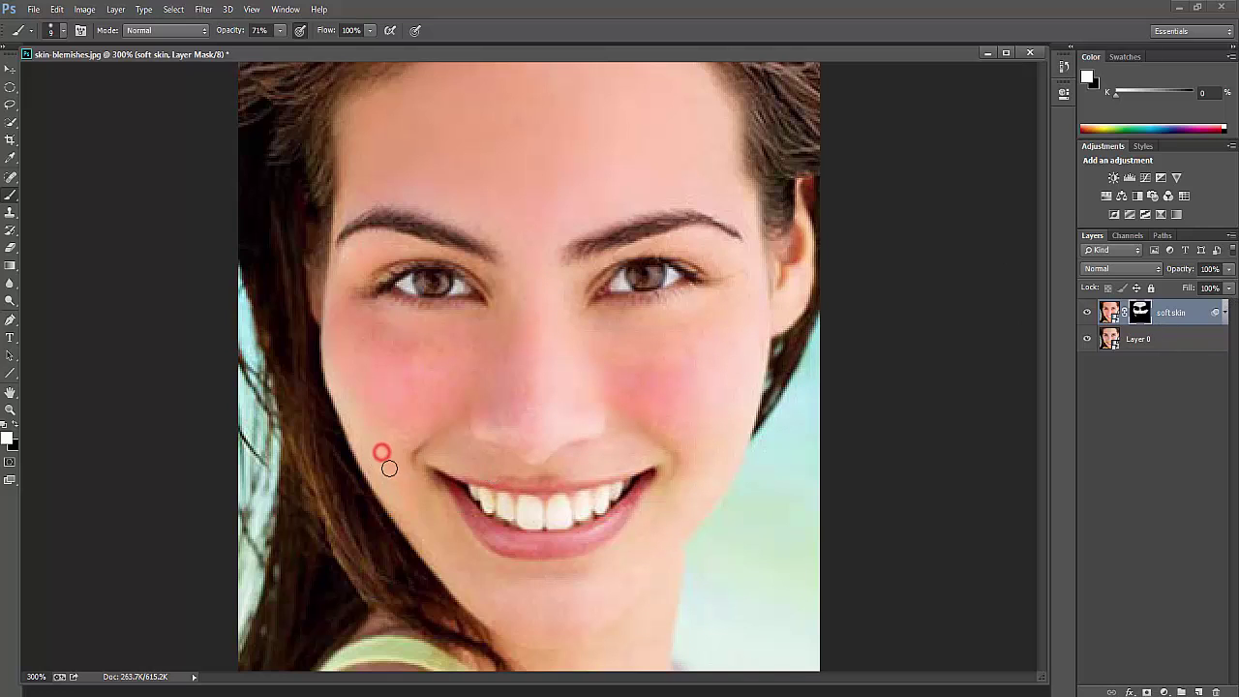
left_click(387, 465)
left_click(446, 551)
left_click(501, 454)
left_click(458, 438)
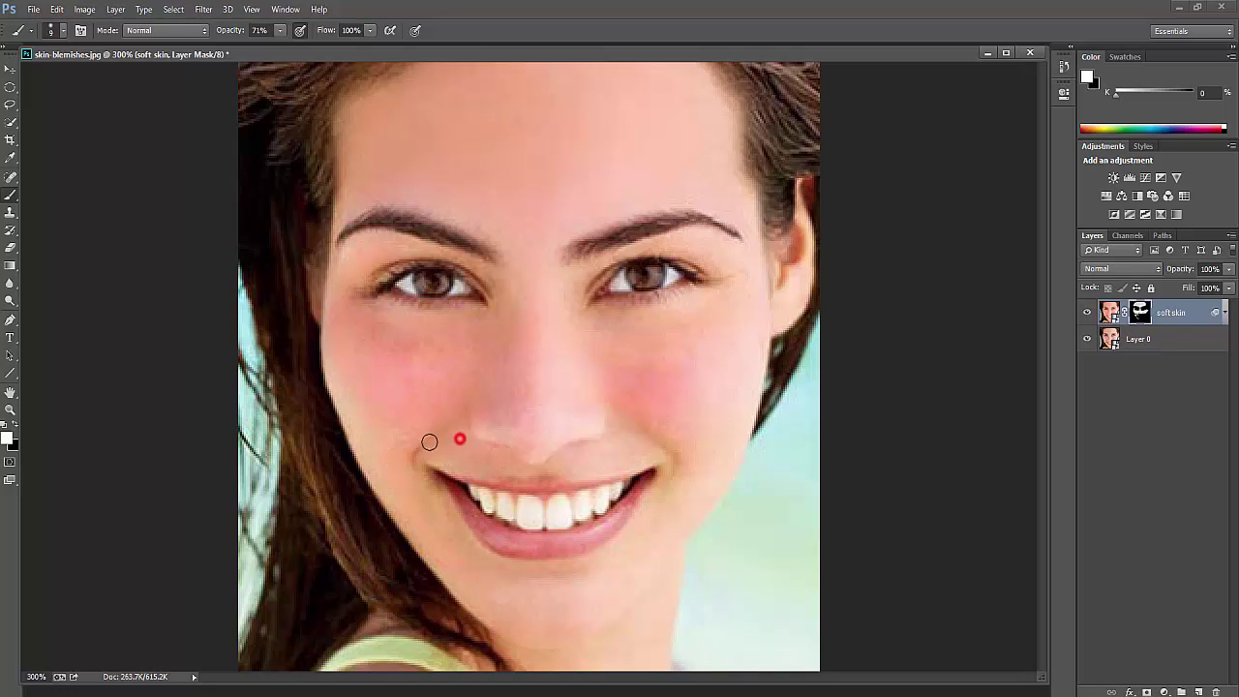
left_click(476, 425)
left_click(528, 425)
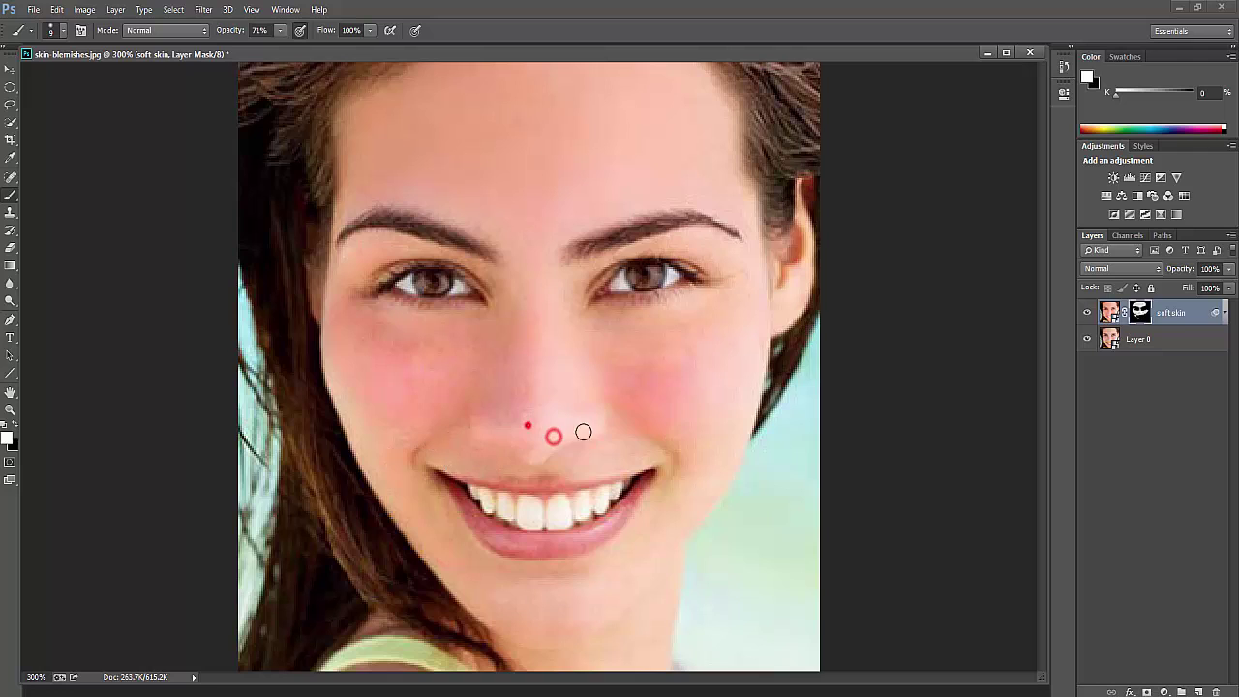
left_click(685, 448)
left_click(451, 451)
left_click(574, 456)
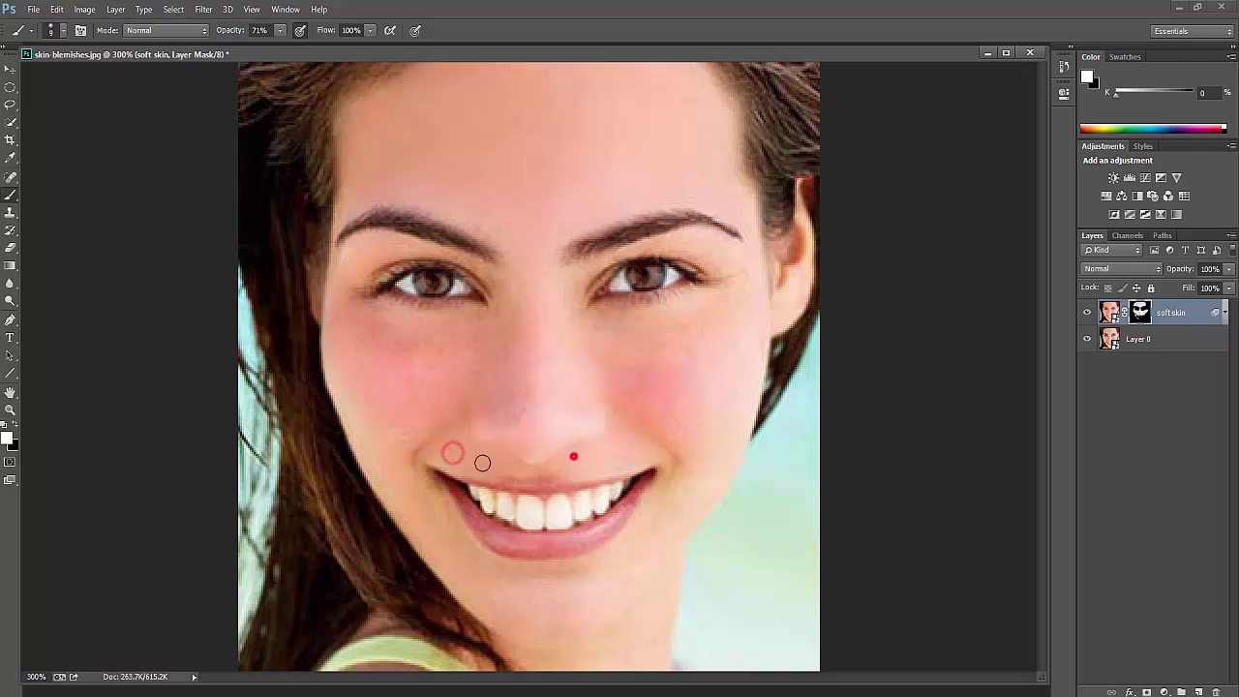
left_click(739, 449)
Step: Paint the mask in white over the remaining freckles under both eyes and along the sides of the nose
left_click(360, 343)
left_click(347, 340)
left_click(455, 342)
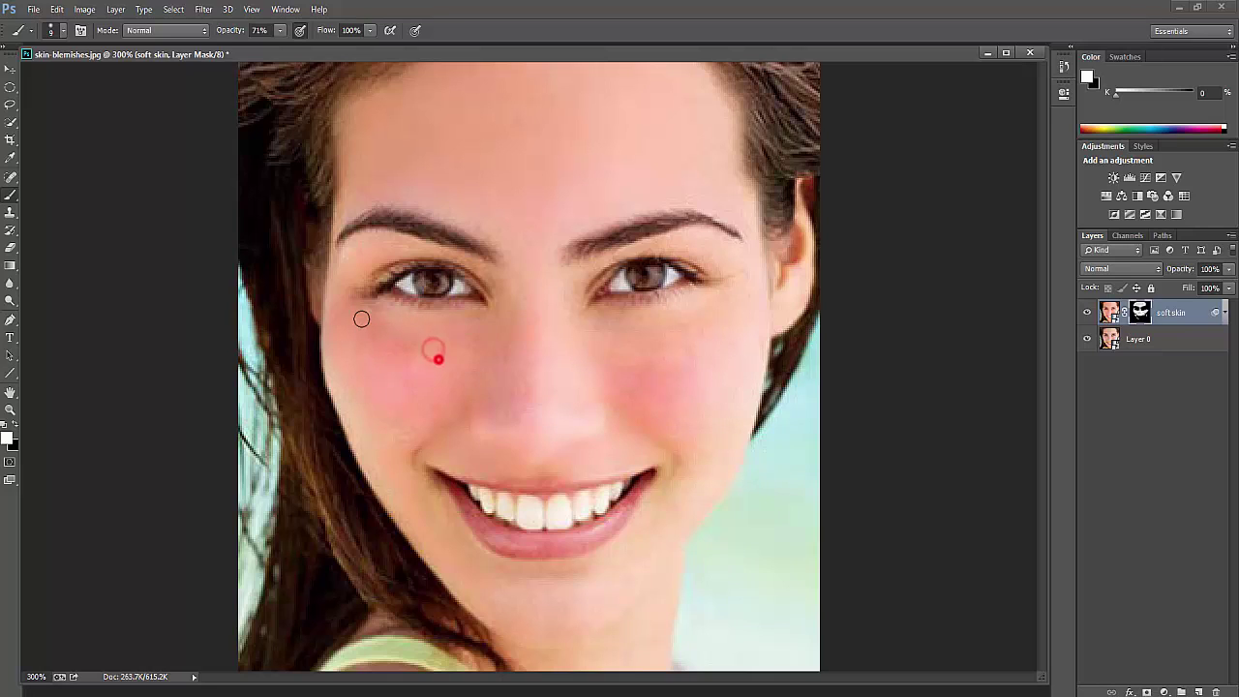
left_click(475, 354)
left_click(499, 319)
left_click(514, 281)
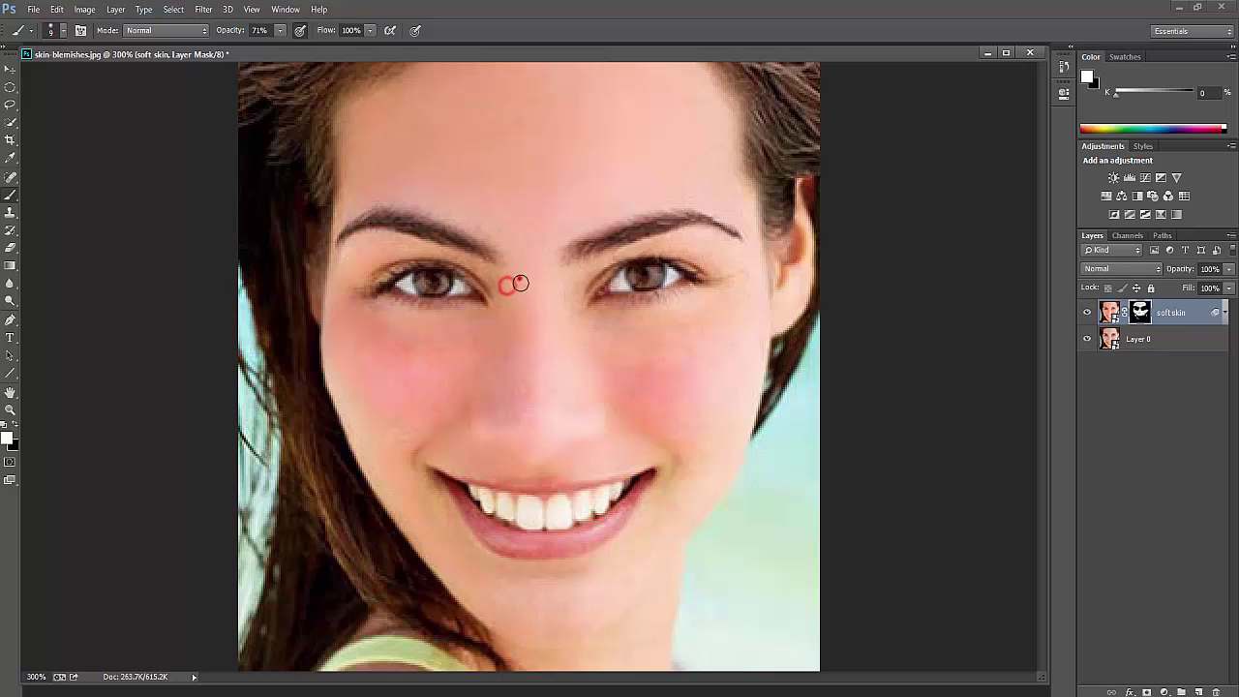
left_click(513, 326)
left_click(617, 328)
left_click(675, 342)
Step: Hide and show the soft skin layer to compare the face before and after the retouch
left_click(1088, 314)
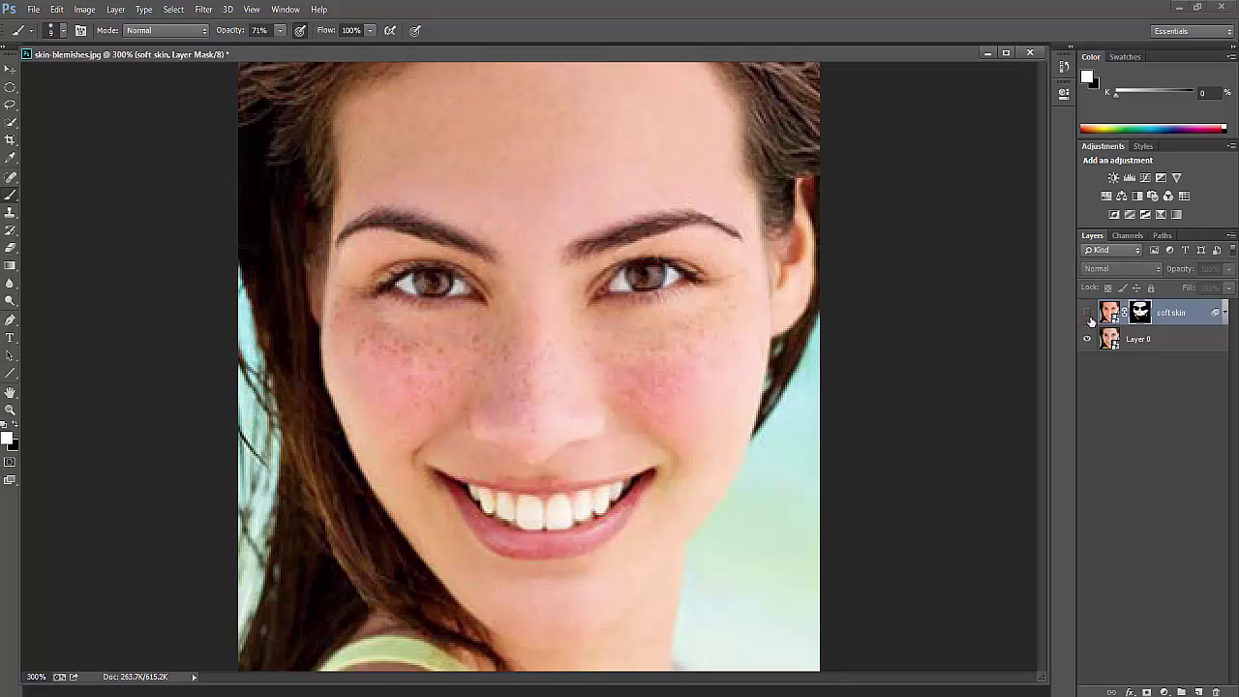
left_click(1091, 315)
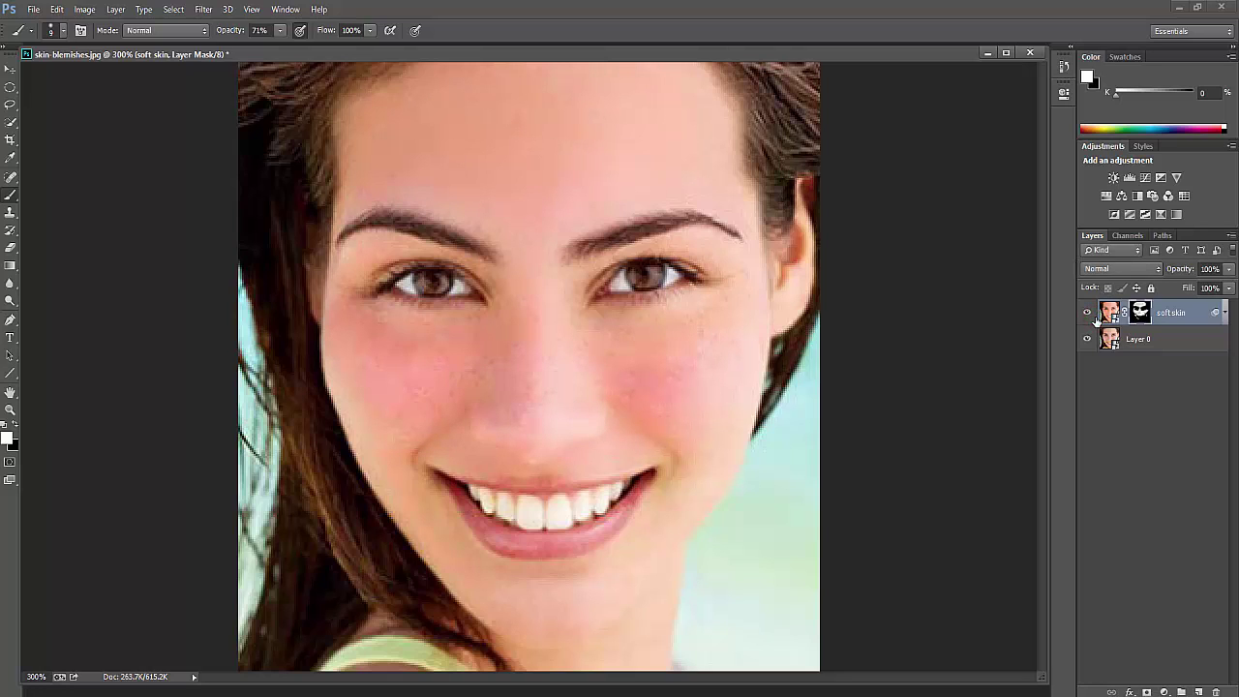